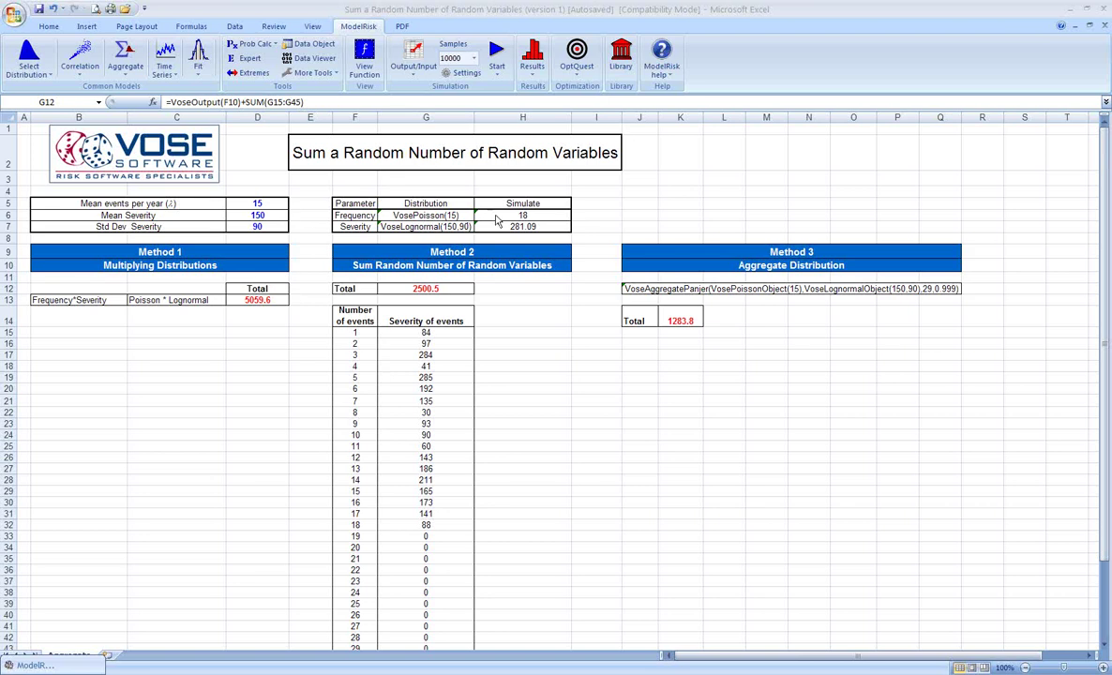
# Check H6's =VoseSimulate(G6), resample to totals 2066.3, 2196.5 and 1256.6, then inspect Method 1's formula.
pyautogui.click(497, 215)
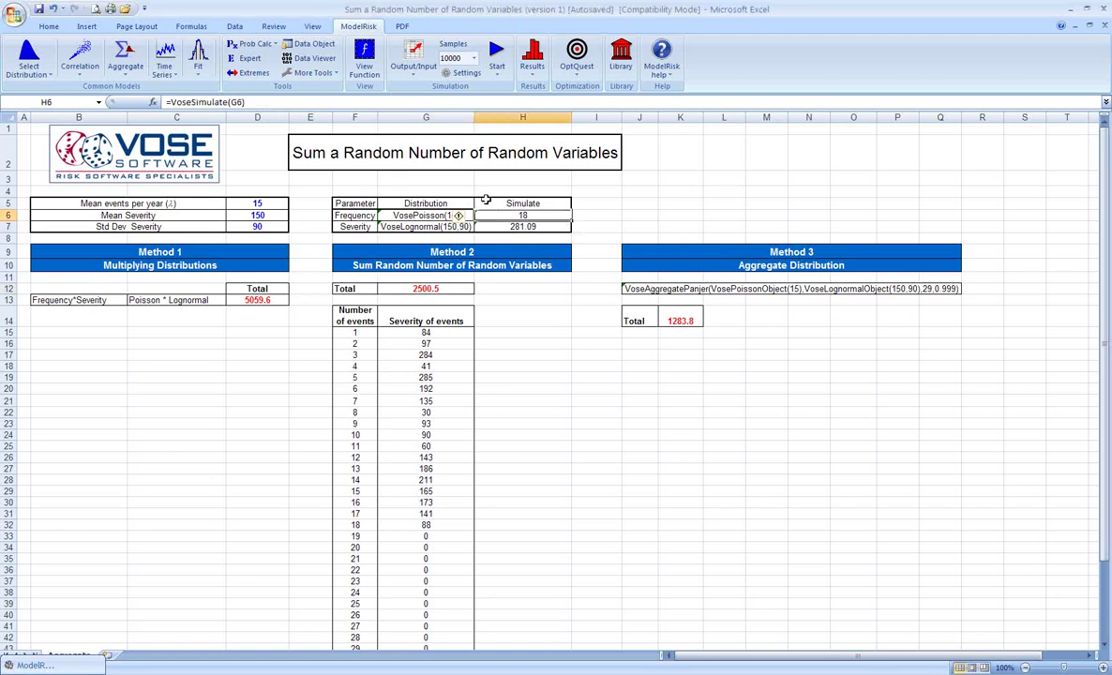
pyautogui.press('F9')
pyautogui.press('F9')
pyautogui.press('F9')
pyautogui.press('F9')
pyautogui.press('F9')
pyautogui.press('F9')
pyautogui.press('F9')
pyautogui.press('F9')
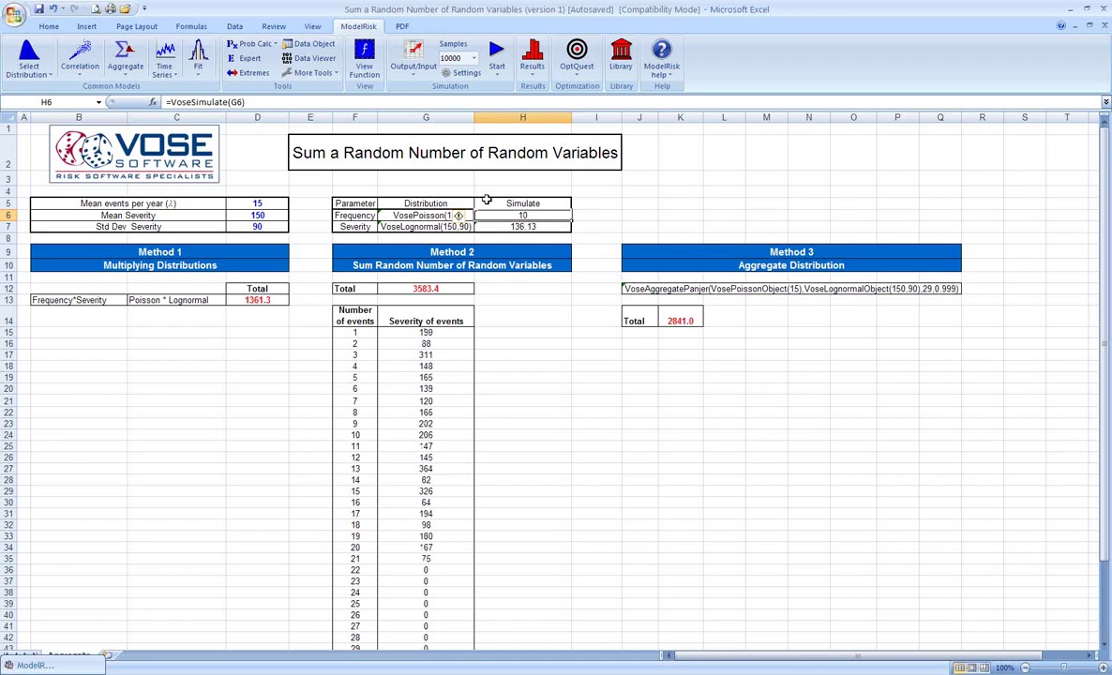
pyautogui.press('F9')
pyautogui.press('F9')
pyautogui.press('F9')
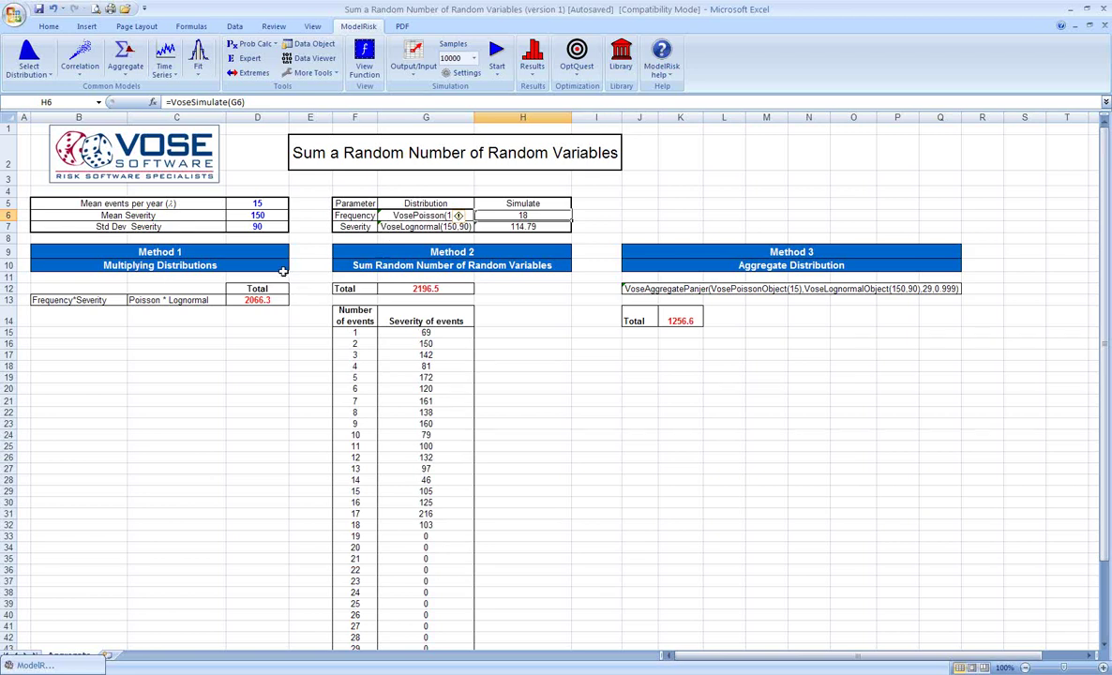
pyautogui.click(256, 298)
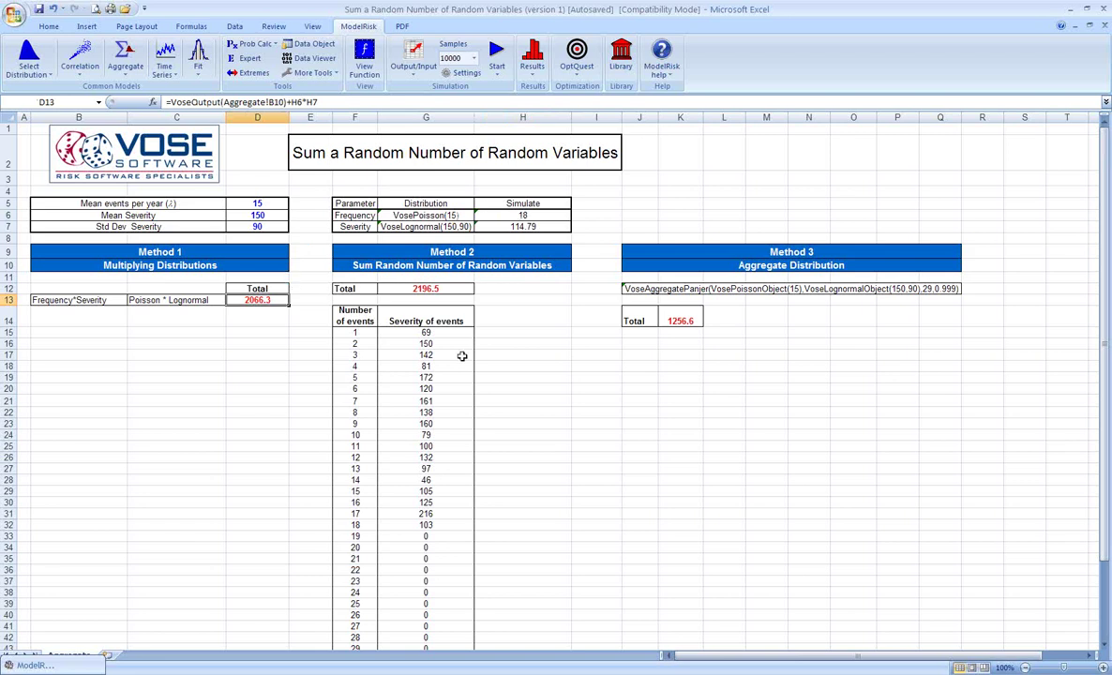
# Inspect the IF/VoseSimulate severity formulas in column G, stepping up to cell G27.
pyautogui.scroll(-1, 517, 394)
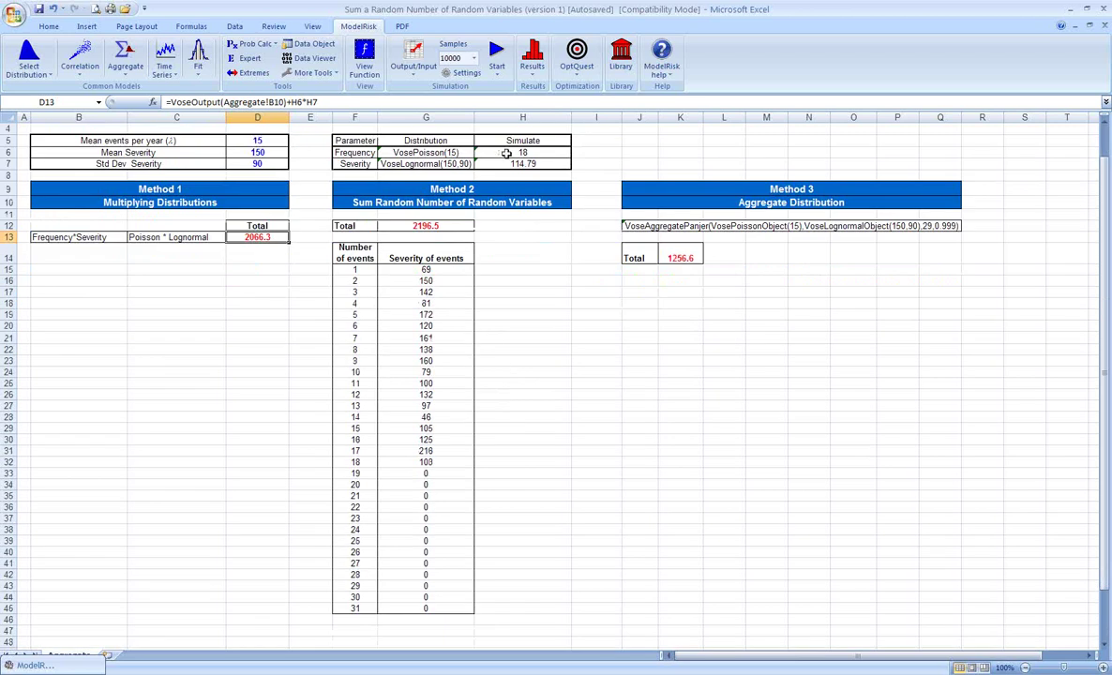
pyautogui.click(420, 460)
pyautogui.click(415, 450)
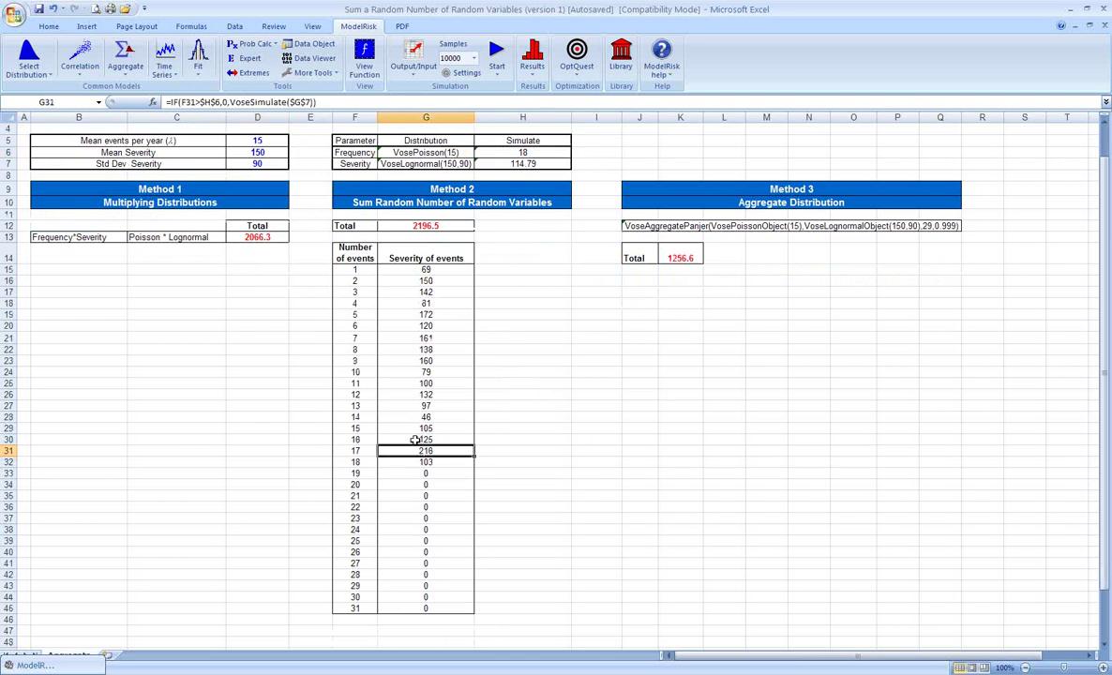
pyautogui.click(415, 438)
pyautogui.click(415, 427)
pyautogui.click(415, 416)
pyautogui.click(415, 405)
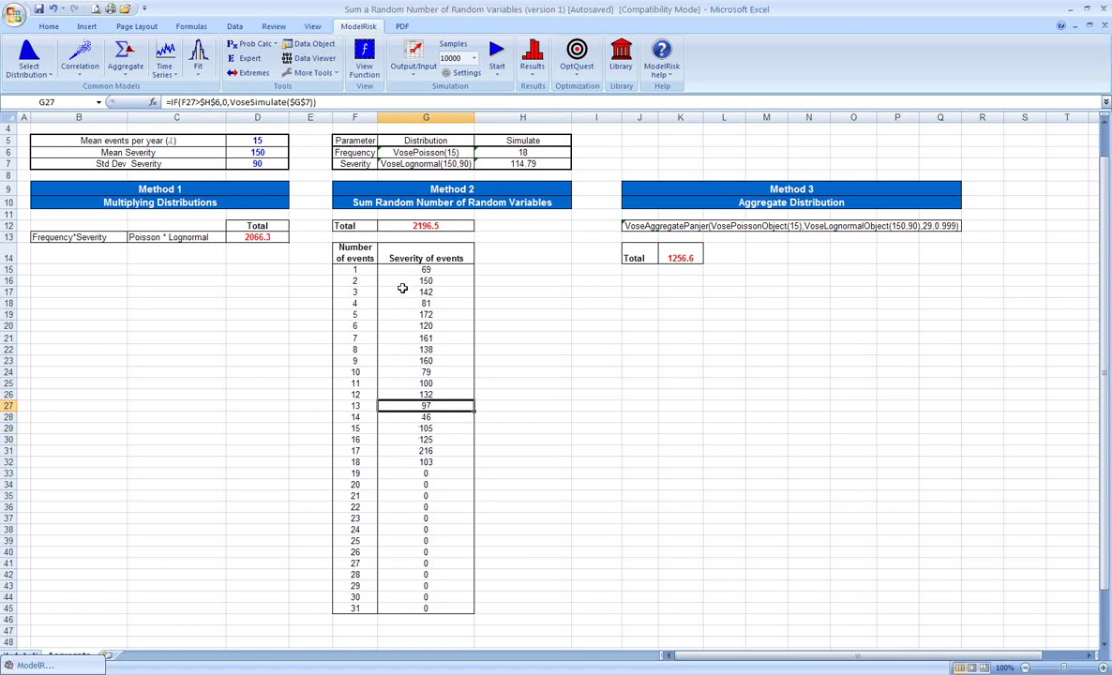
# Resample the model repeatedly until it draws 13 events with totals 1278.2, 1602.7 and 1655.2.
pyautogui.press('F9')
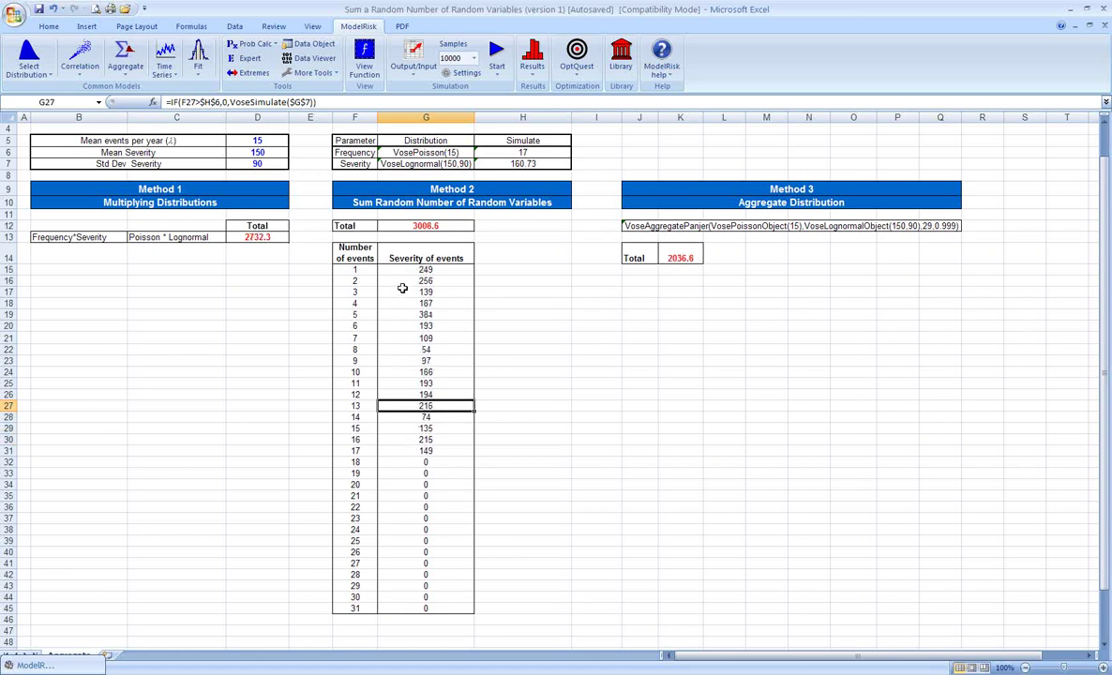
pyautogui.press('F9')
pyautogui.press('F9')
pyautogui.press('F9')
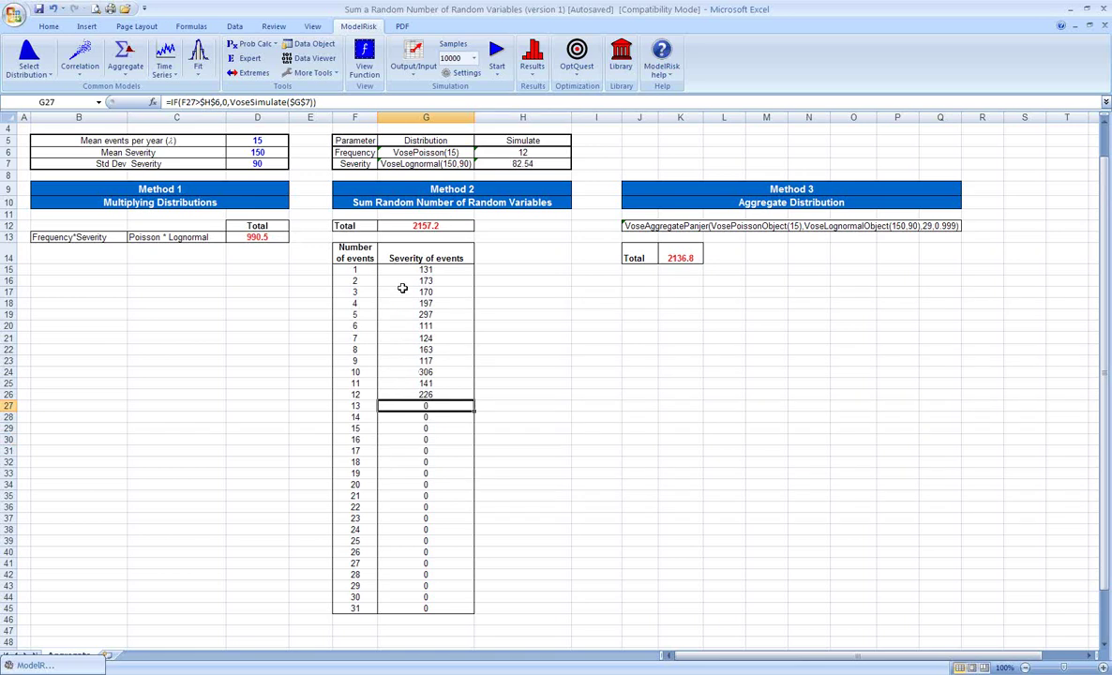
pyautogui.press('F9')
pyautogui.press('F9')
pyautogui.press('F9')
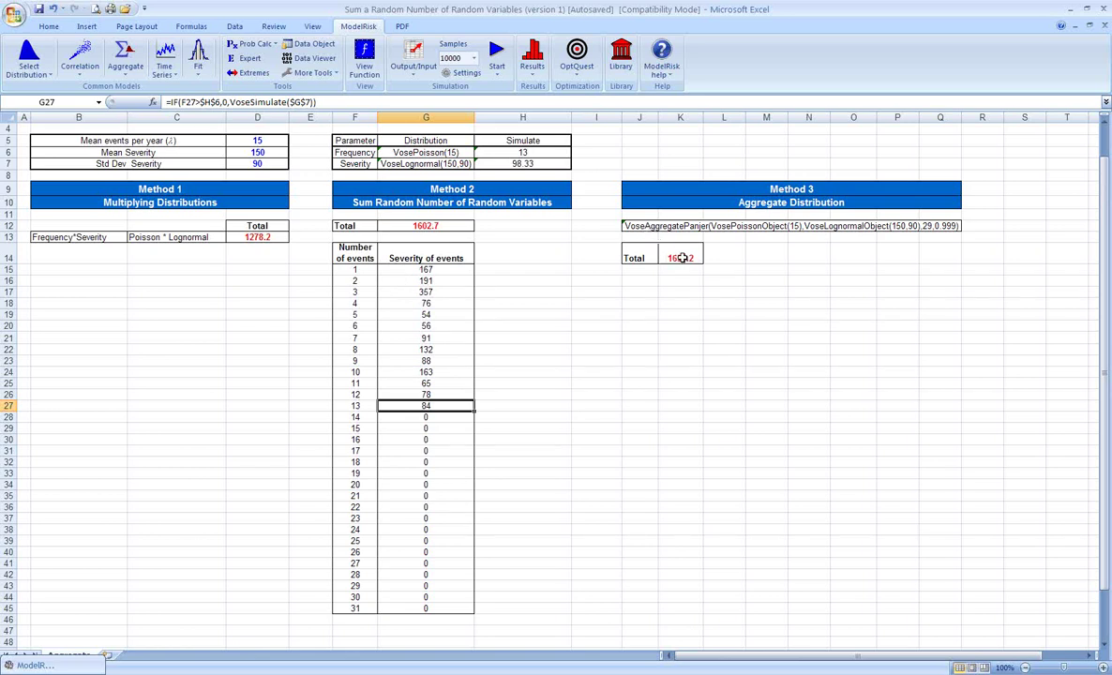
pyautogui.click(682, 258)
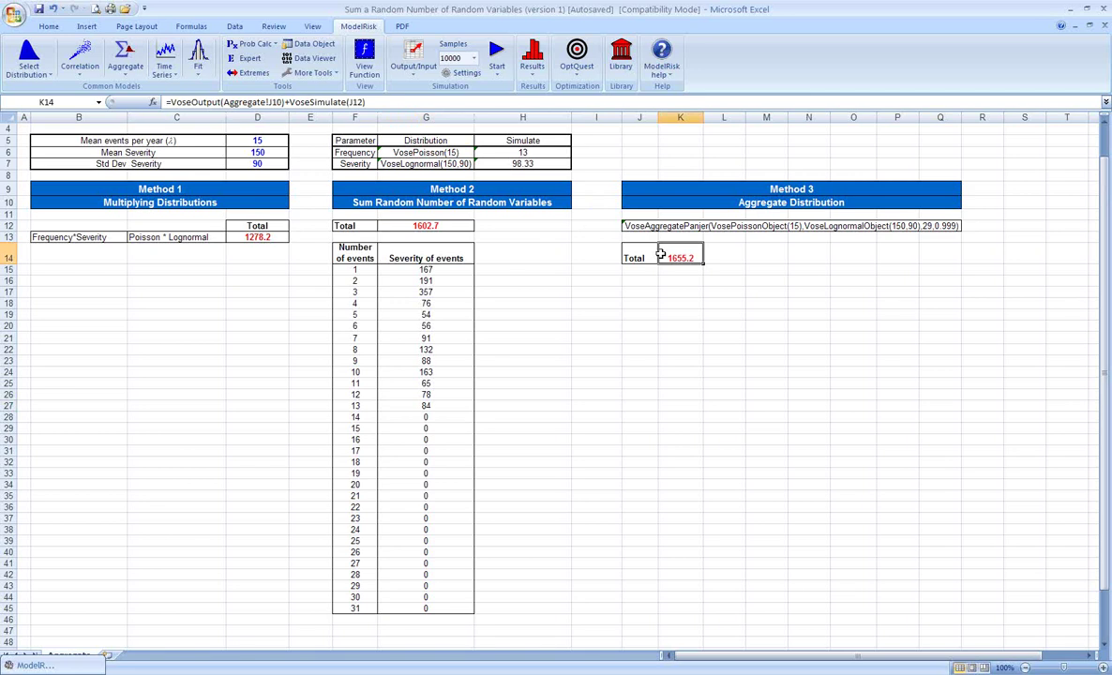
pyautogui.click(633, 227)
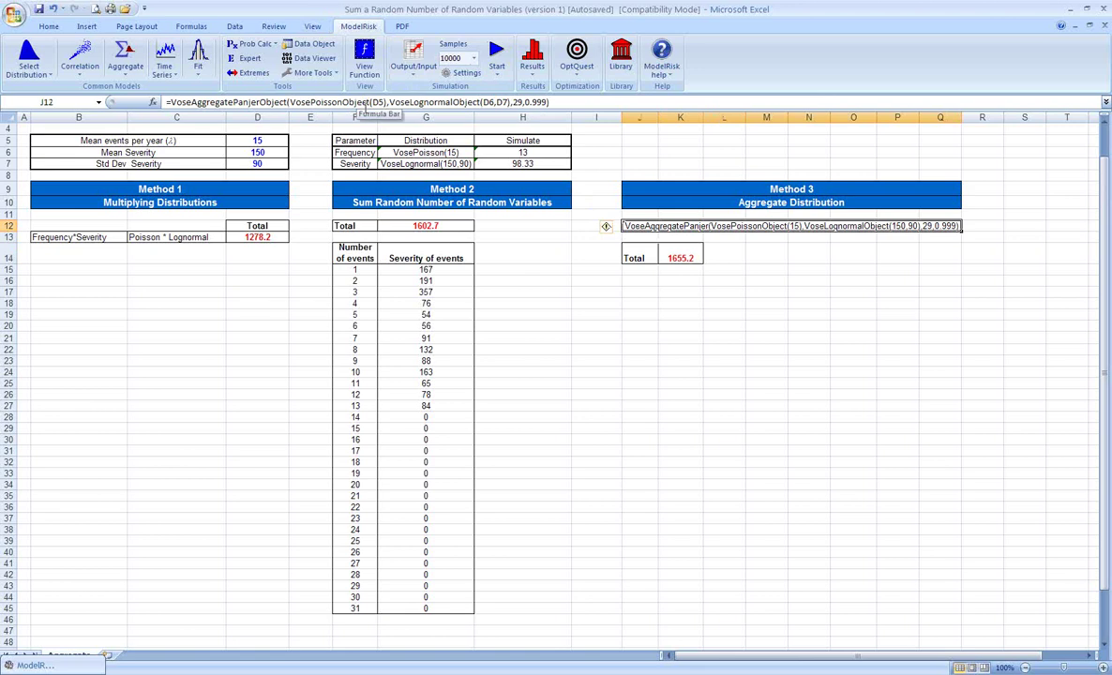
# Review the Aggregate Panjer function details behind J12's formula, then close that window.
pyautogui.click(364, 61)
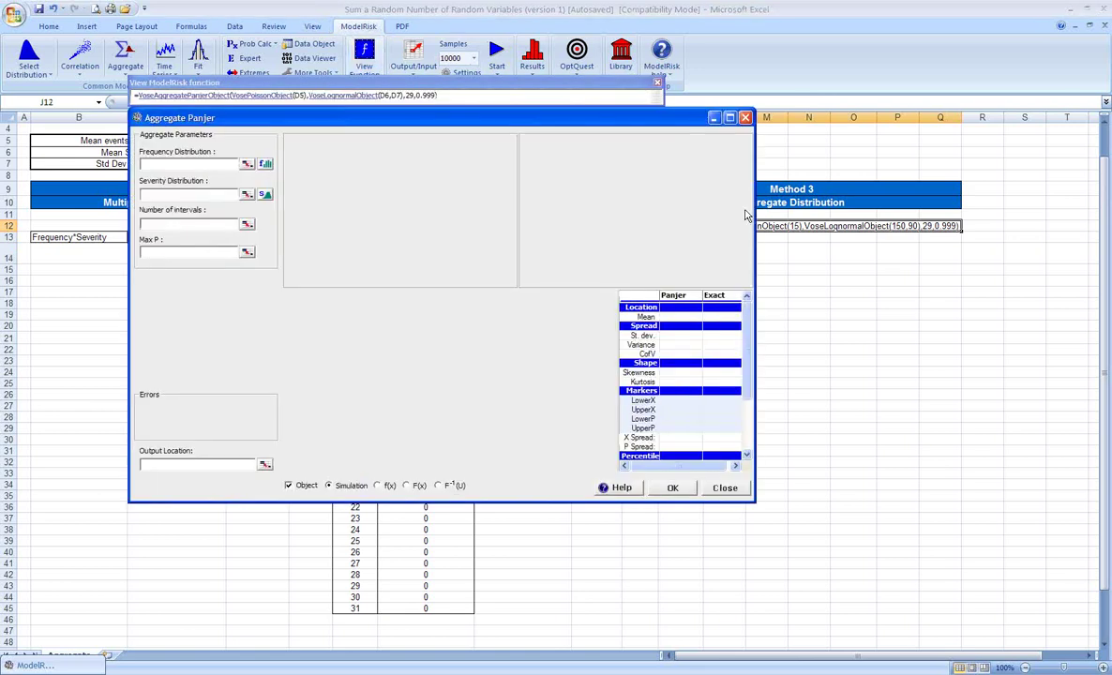
pyautogui.moveTo(570, 120)
pyautogui.mouseDown()
pyautogui.moveTo(581, 145)
pyautogui.moveTo(572, 121)
pyautogui.mouseUp()
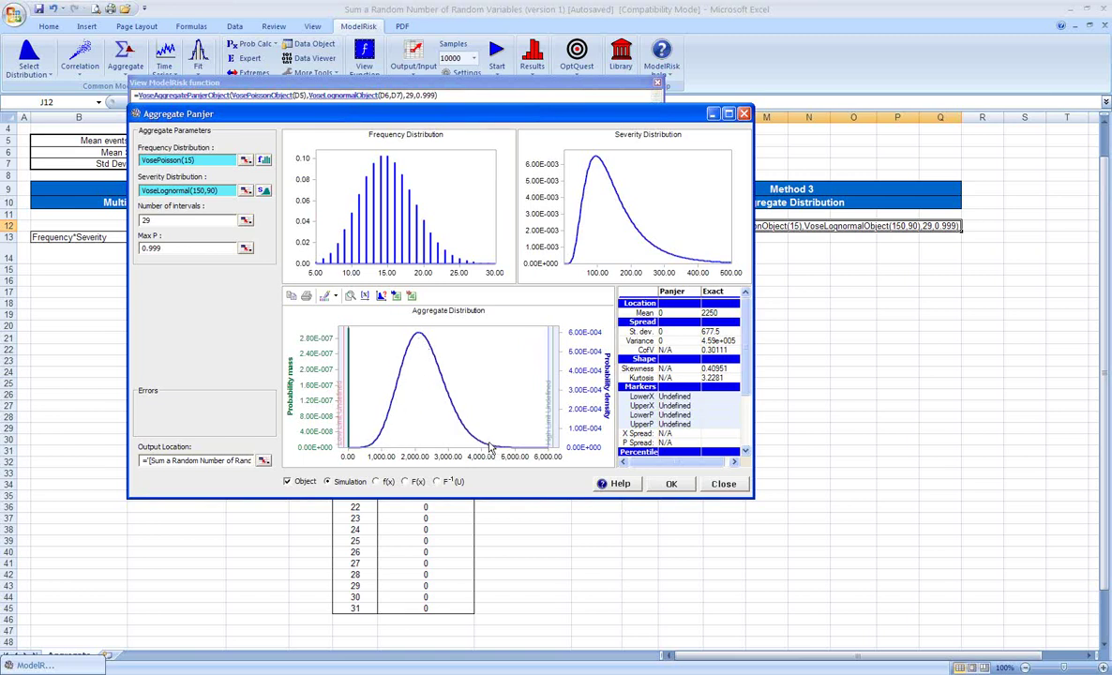
pyautogui.click(712, 485)
# Resample the model to totals 2087.2, 2750.7 and 2952.9 and close the function viewer strip.
pyautogui.click(680, 257)
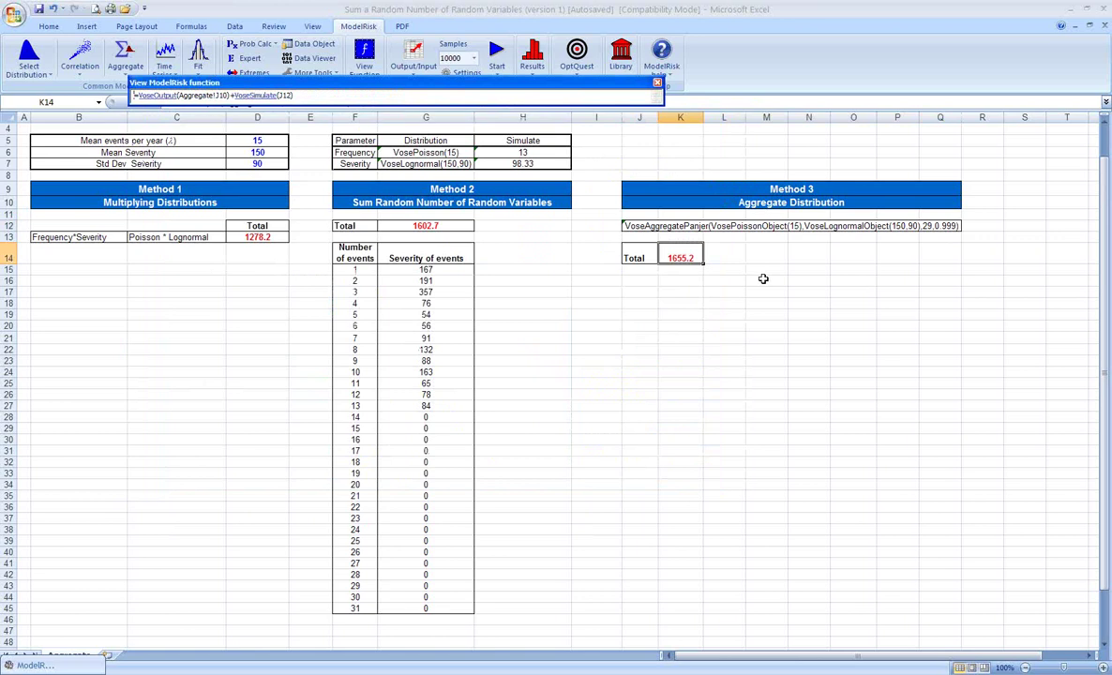
pyautogui.press('F9')
pyautogui.press('F9')
pyautogui.press('F9')
pyautogui.press('F9')
pyautogui.press('F9')
pyautogui.press('F9')
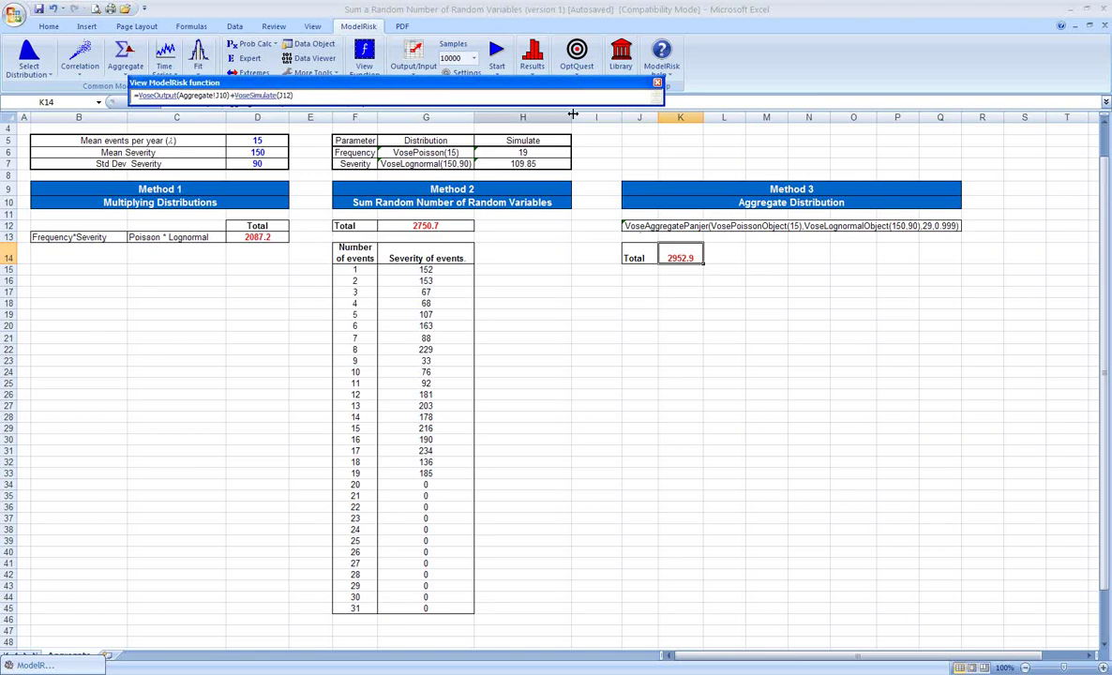
pyautogui.click(657, 82)
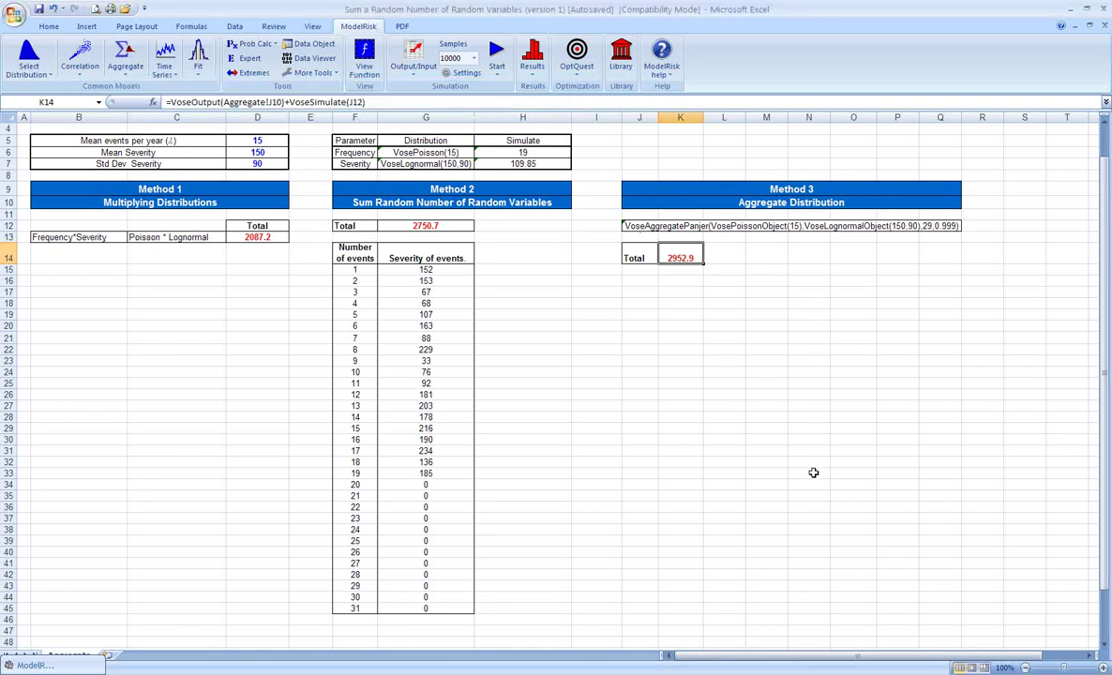
pyautogui.click(66, 666)
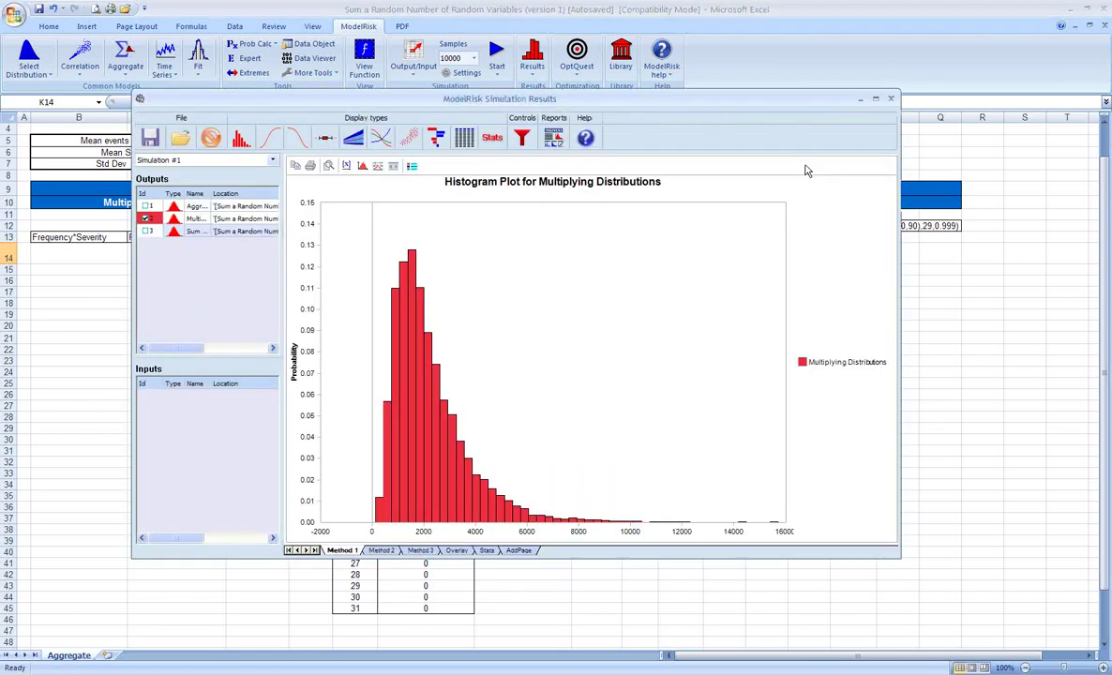
pyautogui.moveTo(797, 98); pyautogui.dragTo(785, 91)
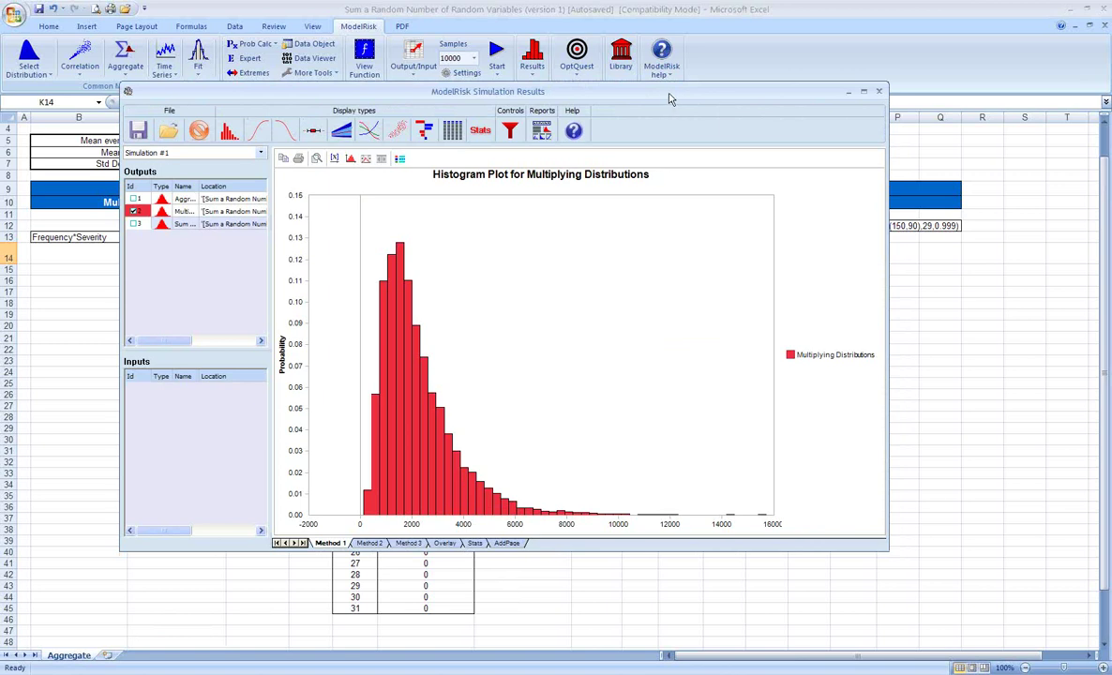
pyautogui.moveTo(666, 98); pyautogui.dragTo(643, 88)
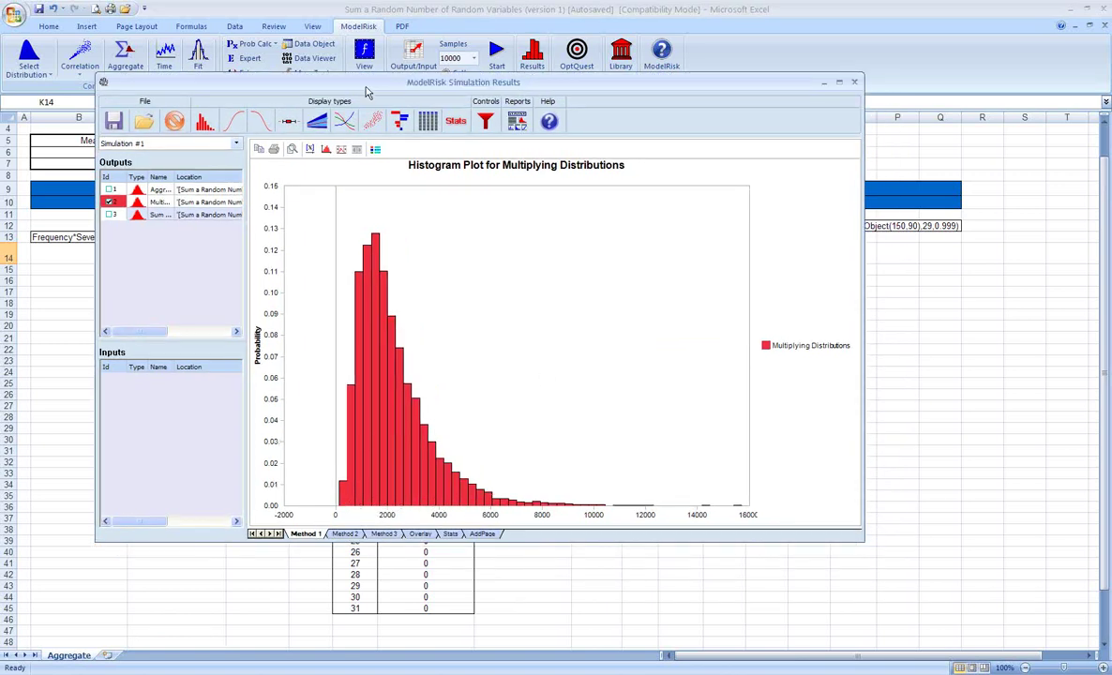
pyautogui.moveTo(368, 92); pyautogui.dragTo(399, 115)
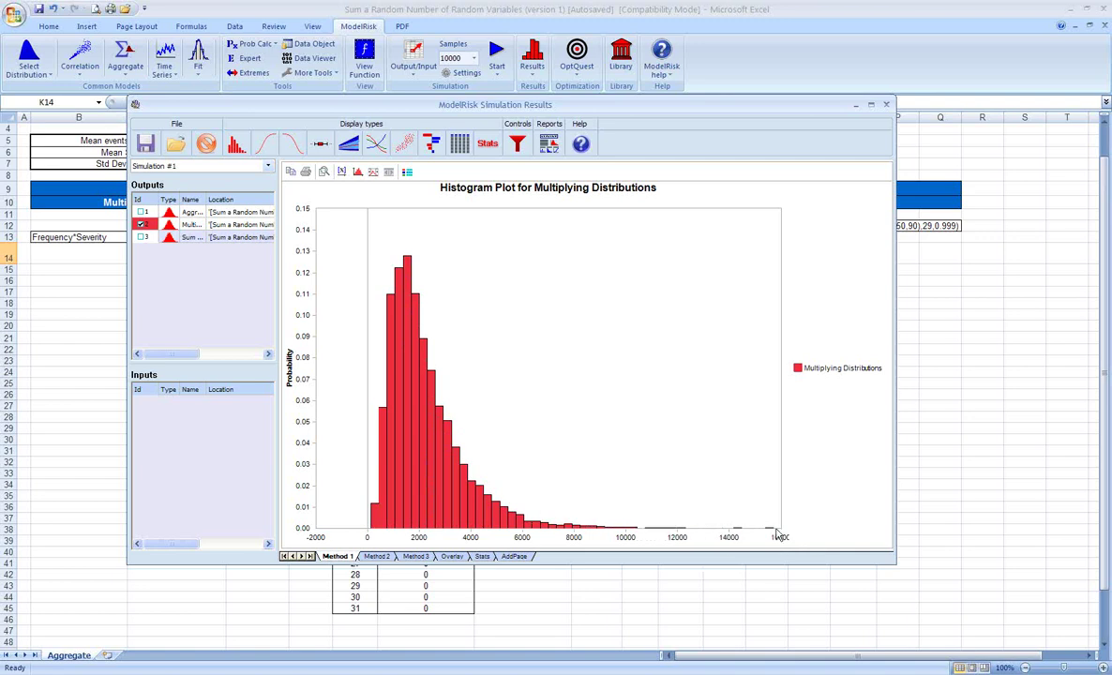
# View the Sum Random Number of Random Variables histogram, then the Aggregate Distribution histogram.
pyautogui.click(378, 557)
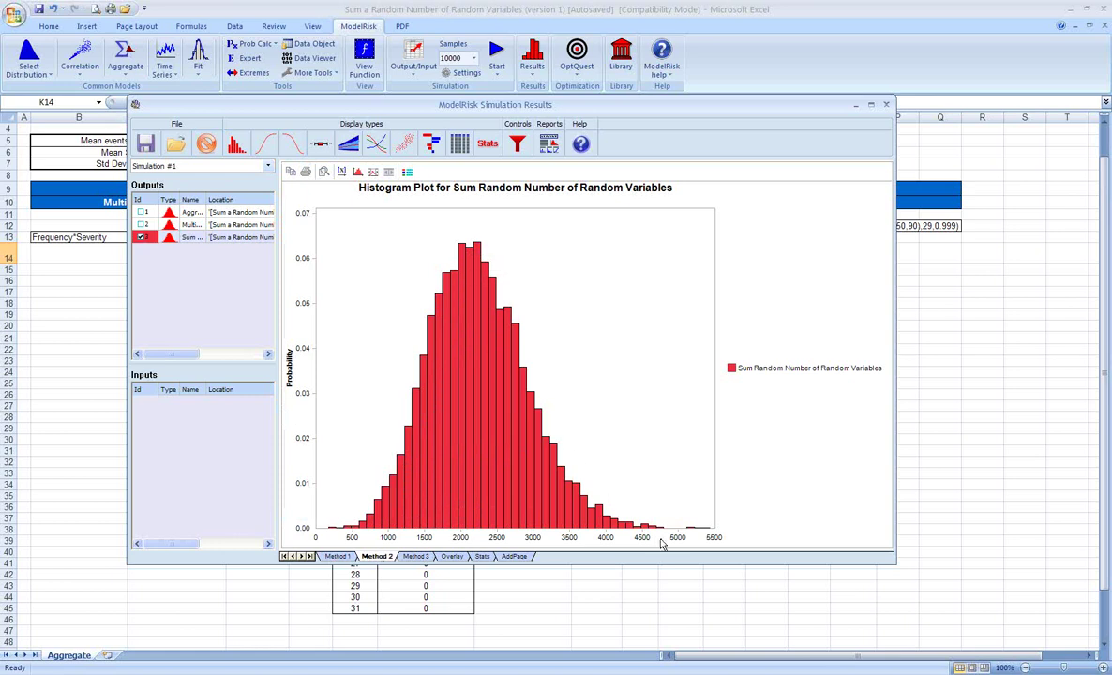
pyautogui.click(418, 557)
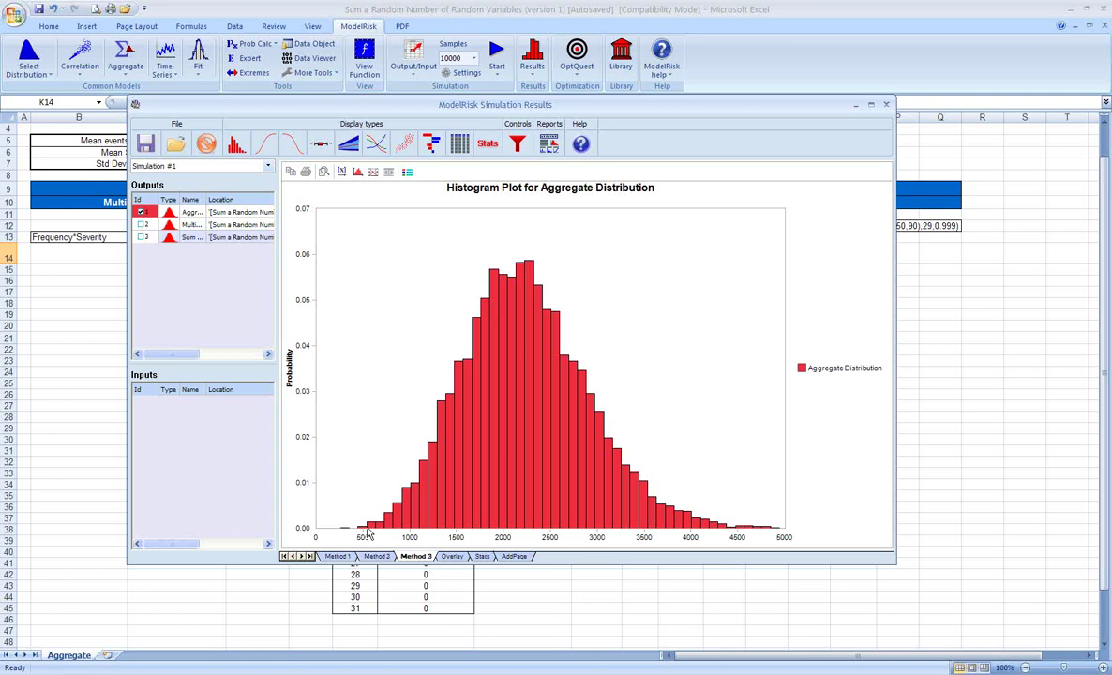
pyautogui.moveTo(367, 533)
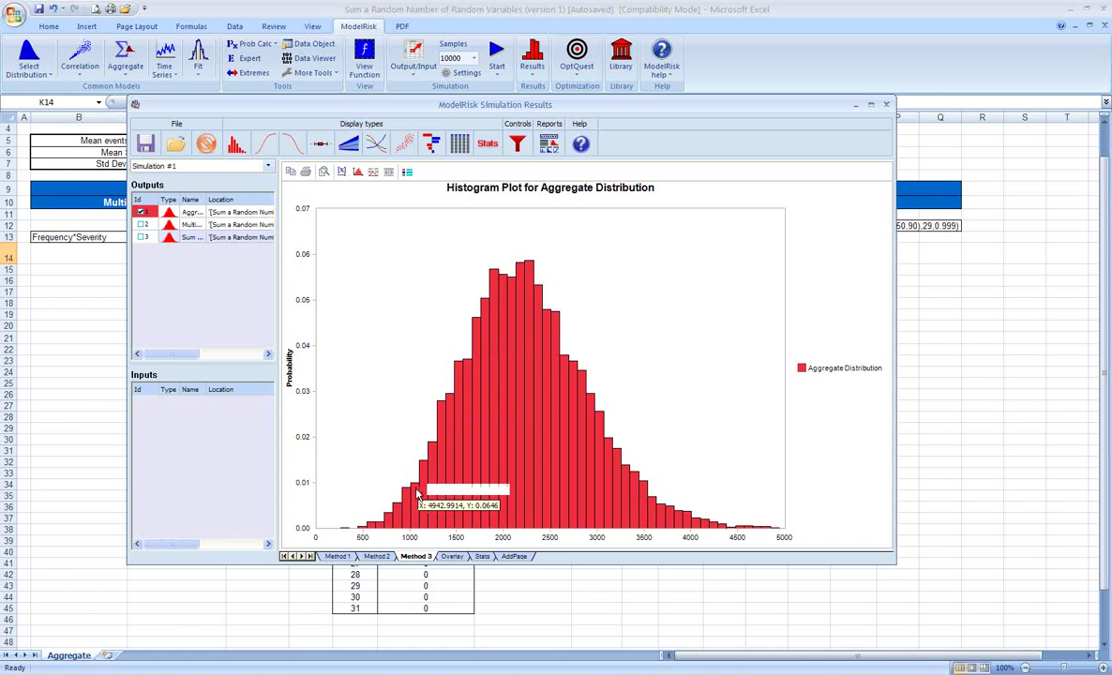
# Overlay the output histograms and add Multiplying Distributions to the overlay chart.
pyautogui.click(451, 557)
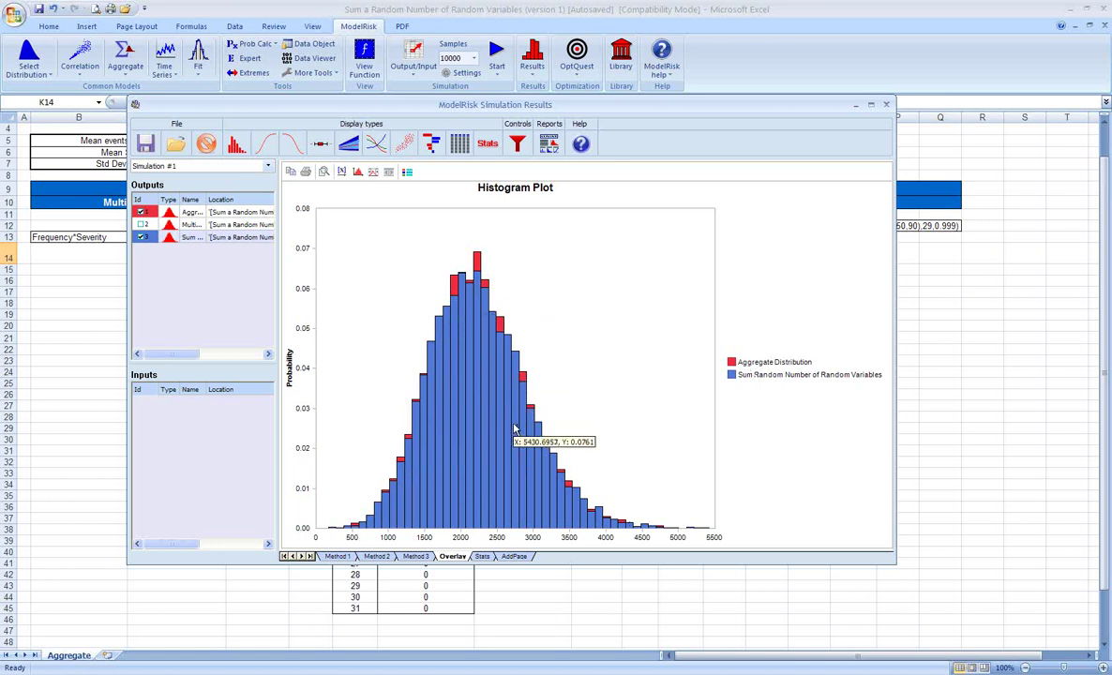
pyautogui.click(142, 226)
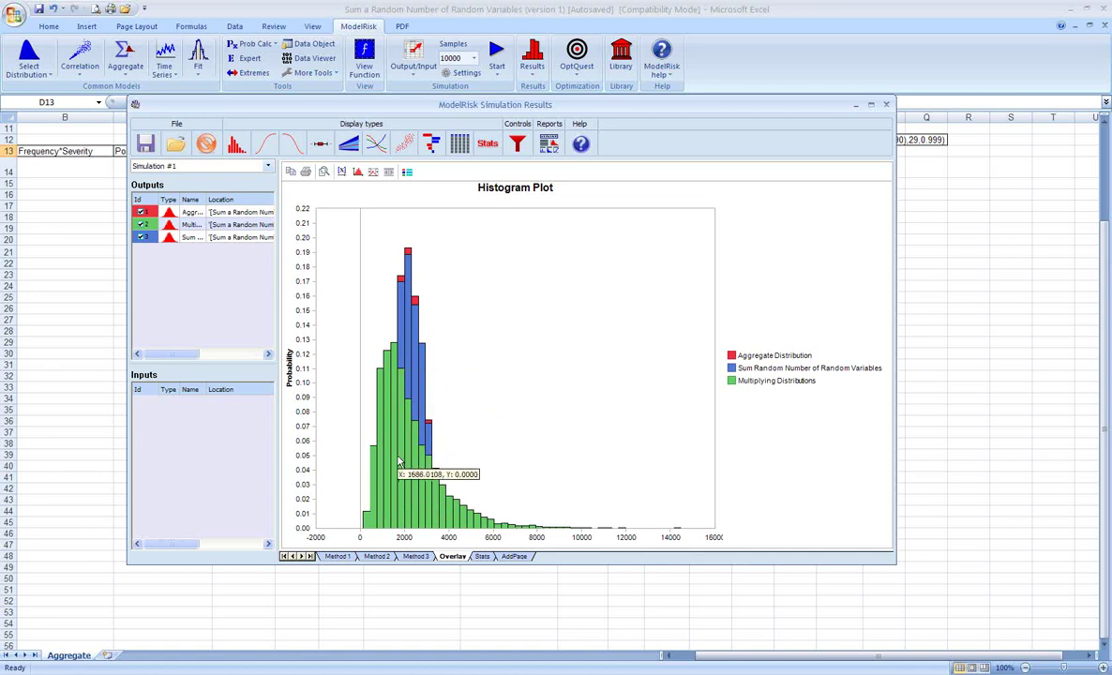
# Show the Stats table comparing means and standard deviations of all three outputs.
pyautogui.click(481, 557)
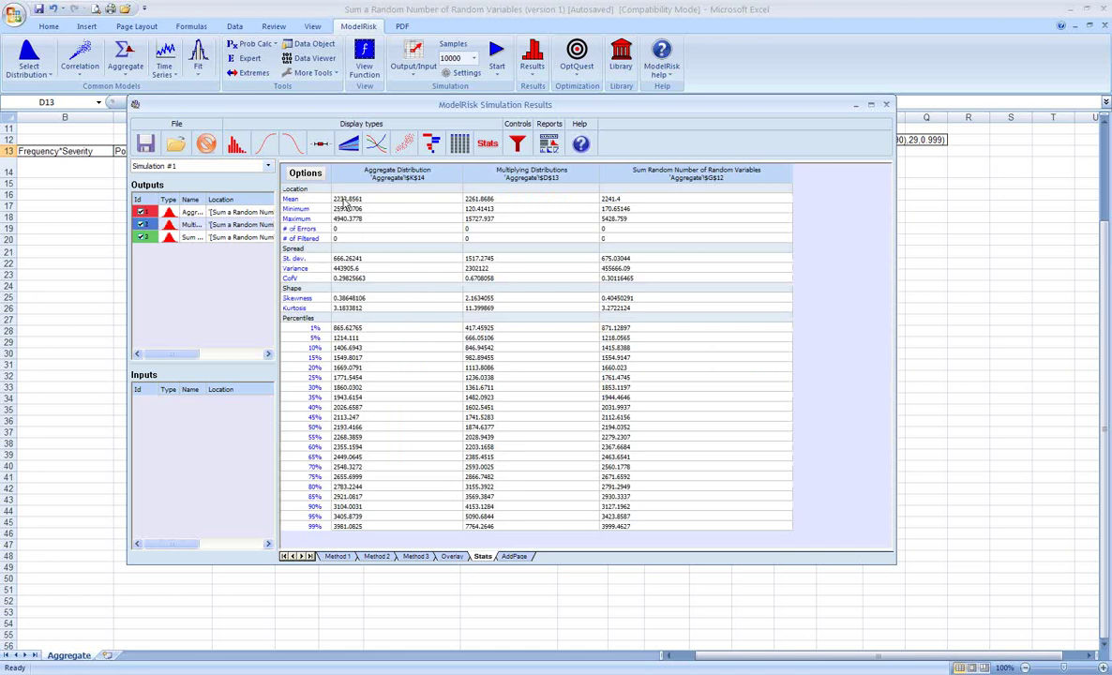
pyautogui.moveTo(334, 104); pyautogui.dragTo(332, 98)
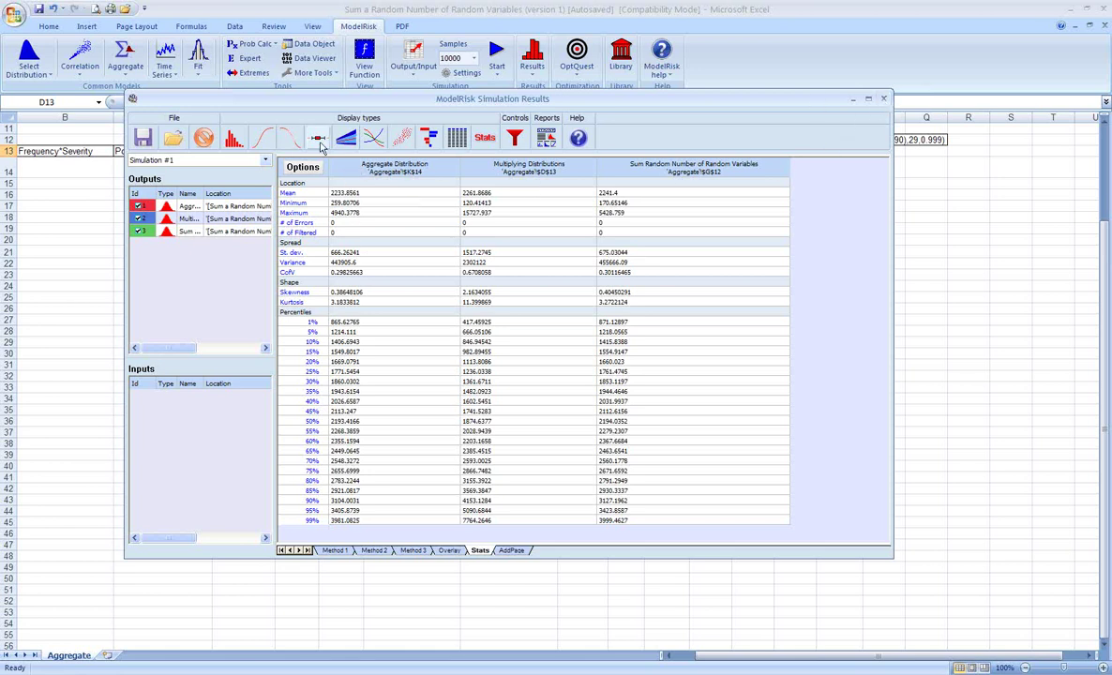
# Take a final look at the three-histogram overlay, then close the ModelRisk Simulation Results window.
pyautogui.click(330, 553)
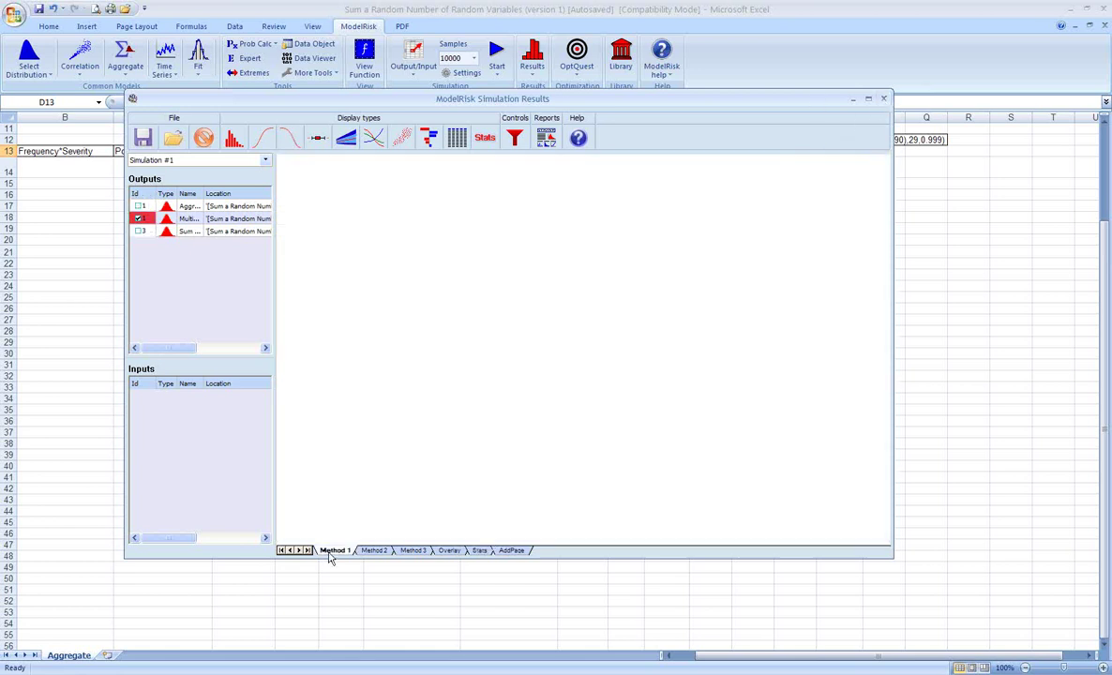
pyautogui.click(447, 553)
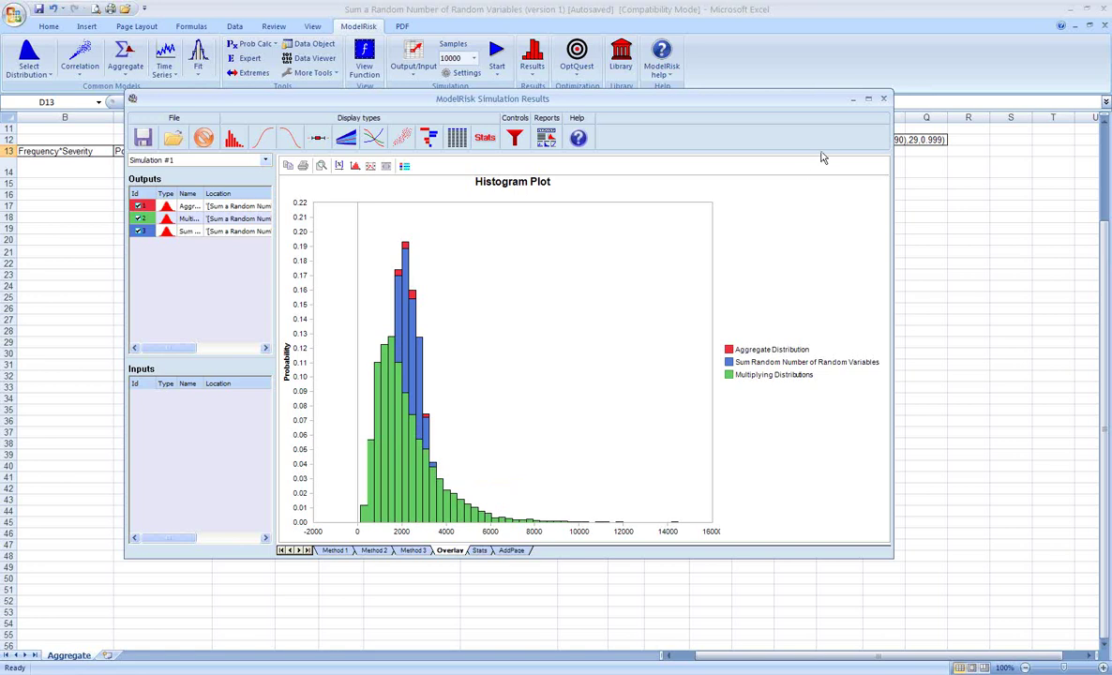
pyautogui.click(883, 97)
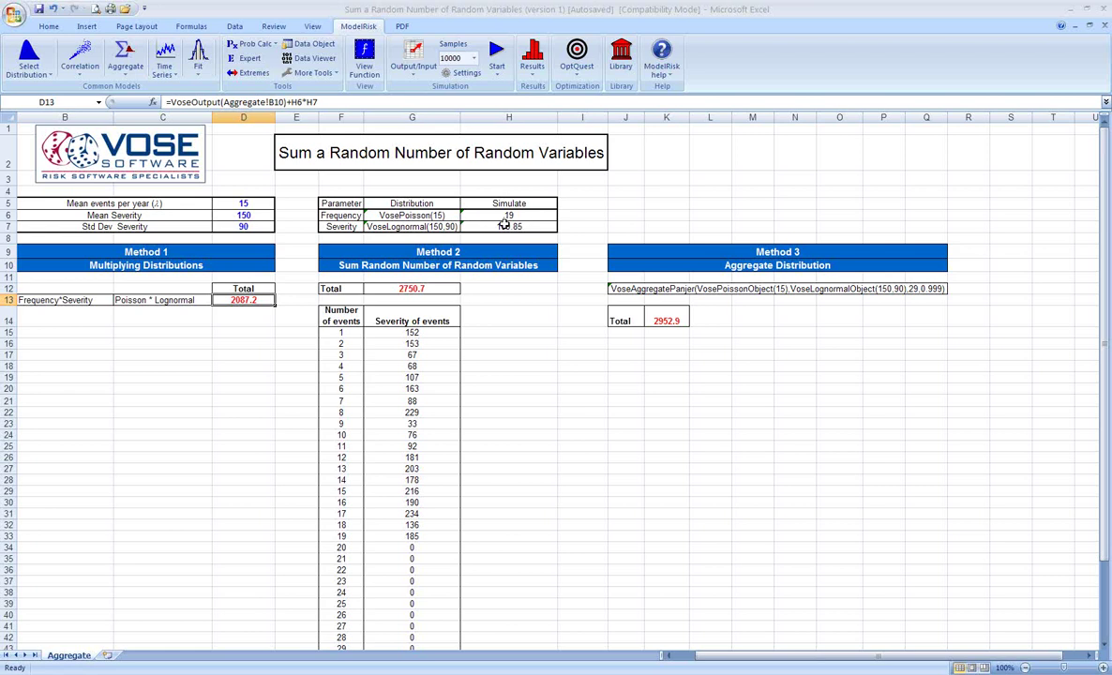
# Recalculate the worksheet so totals read 7406.3, 2831.9 and 2080.2.
pyautogui.press('F9')
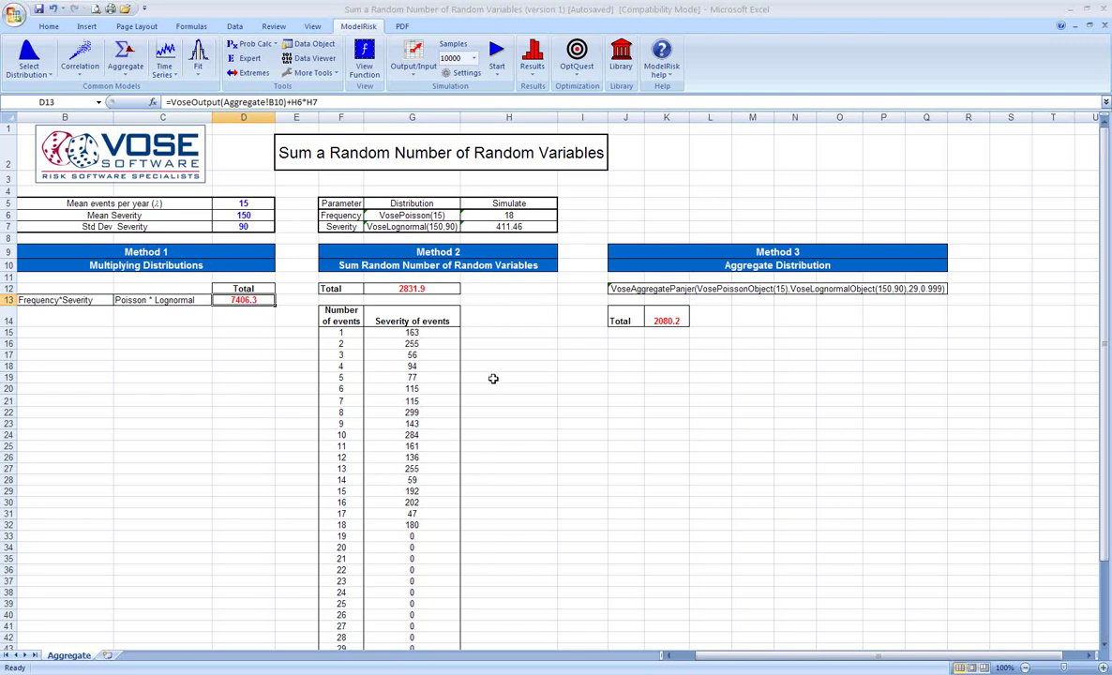
# Select the Method 2 total and event severities table from F12 down to G45.
pyautogui.scroll(-1, 348, 218)
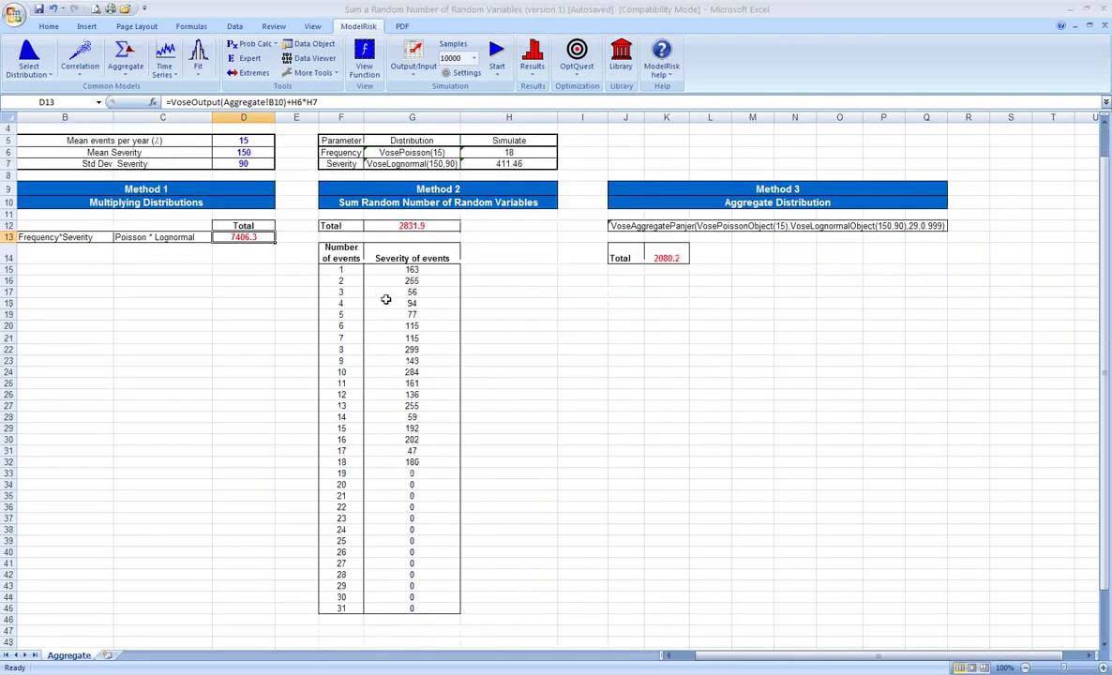
pyautogui.moveTo(340, 226); pyautogui.dragTo(405, 606)
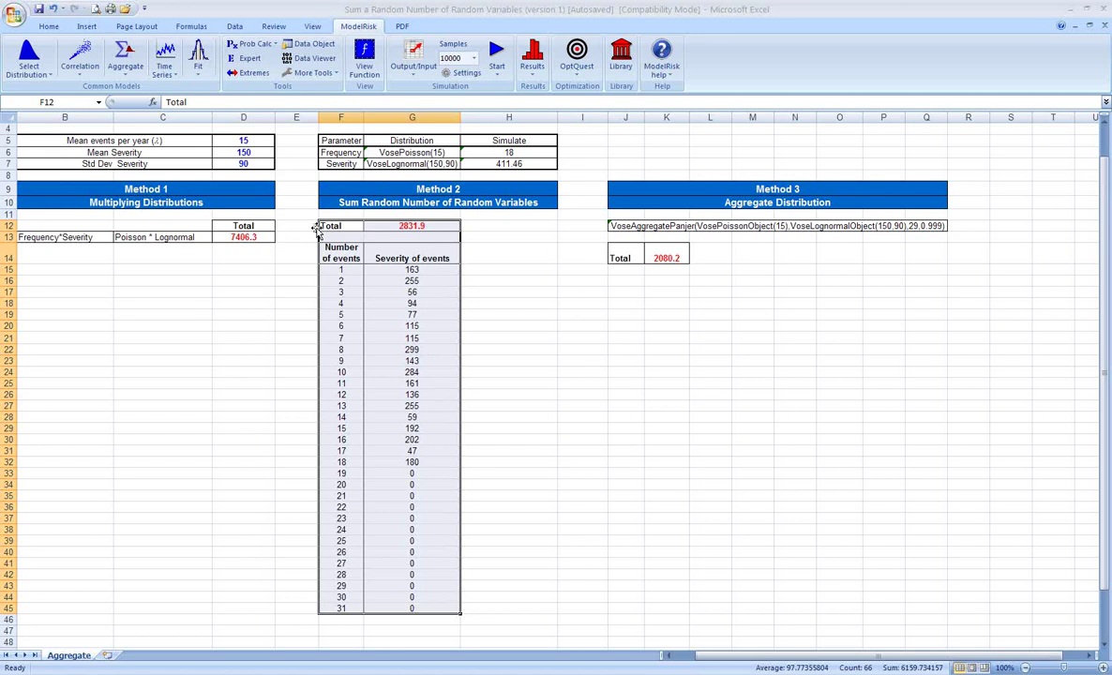
# Select the Method 3 Total cells J14:K14, showing the 2080.2 Panjer aggregate total.
pyautogui.moveTo(620, 258); pyautogui.dragTo(667, 257)
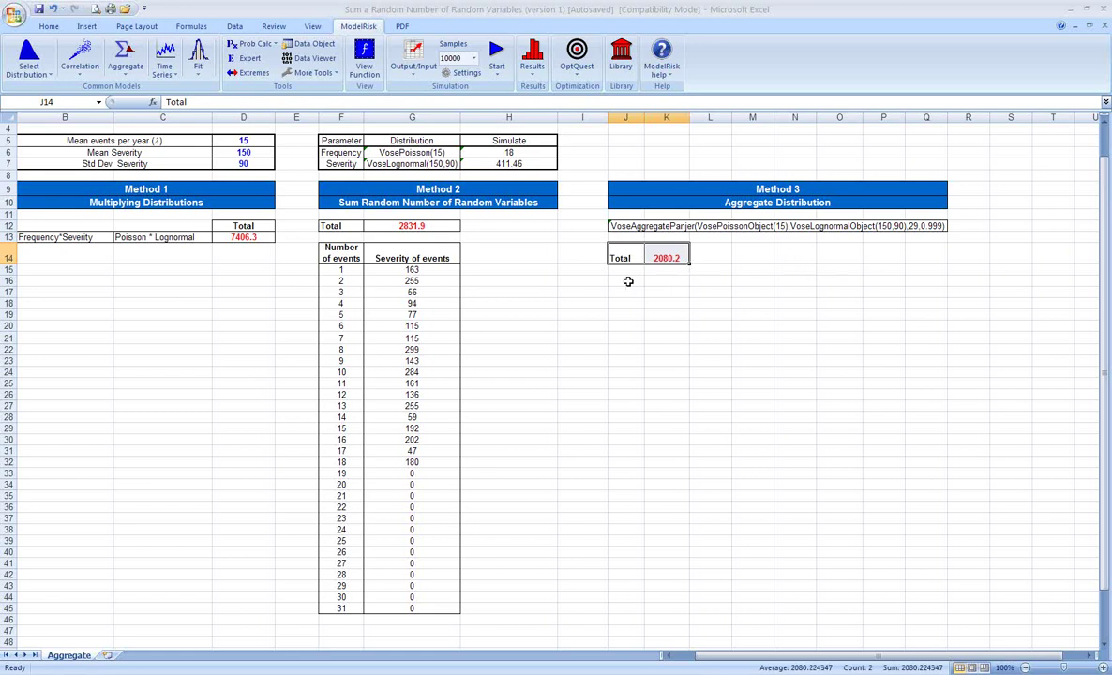
pyautogui.scroll(1, 598, 335)
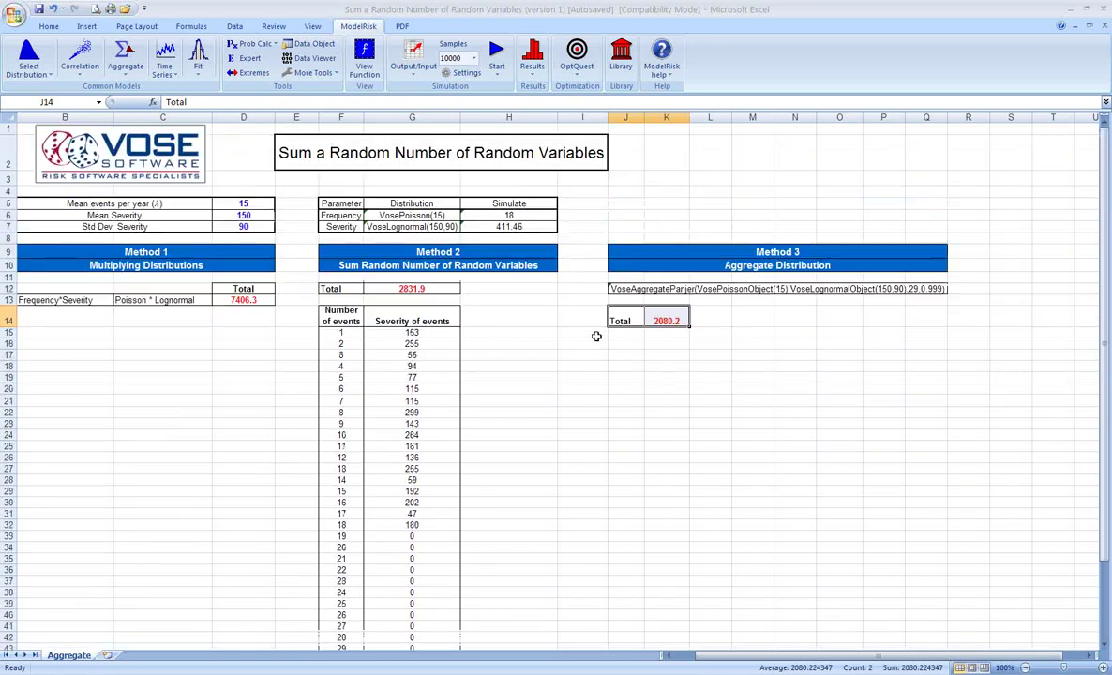
pyautogui.click(666, 656)
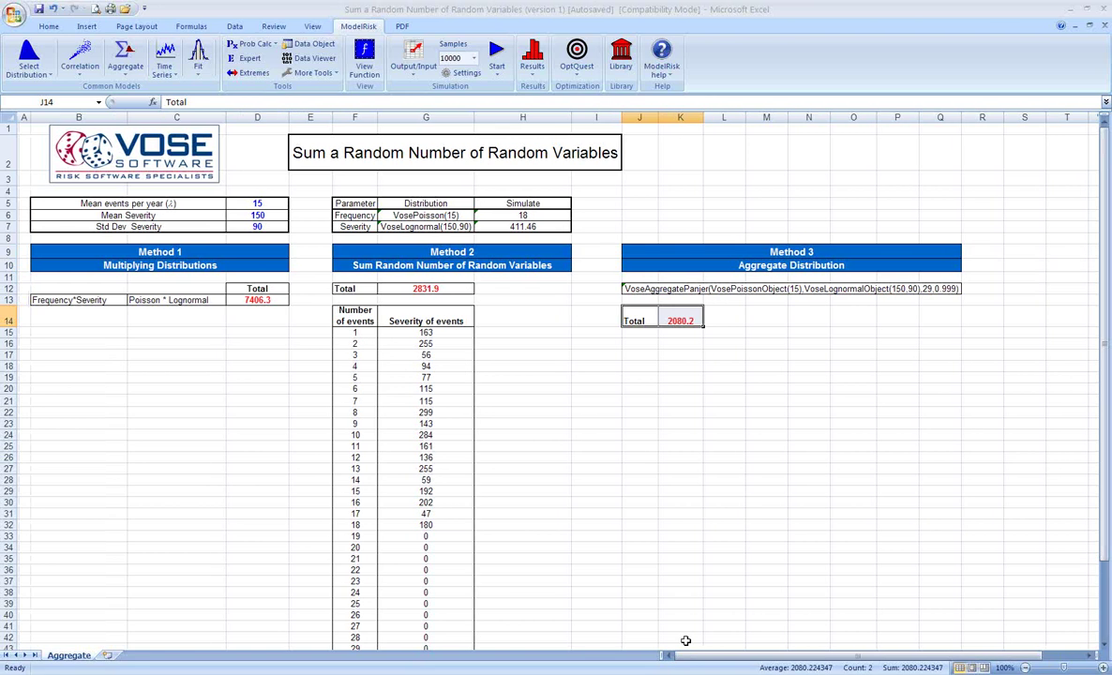